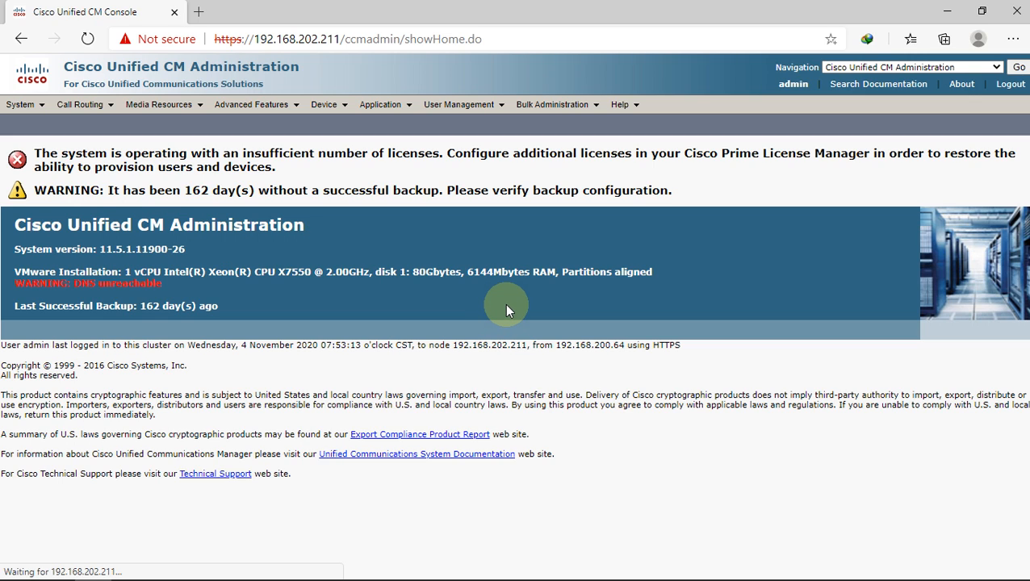
Switch from Cisco Unified CM Administration to the Cisco Unified Serviceability interface.
left_click(893, 67)
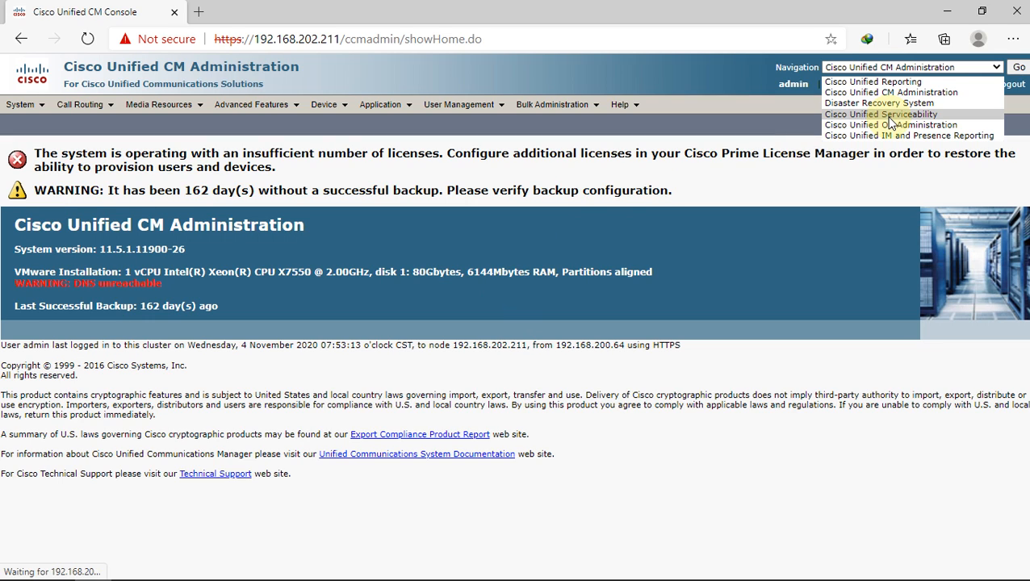
left_click(886, 71)
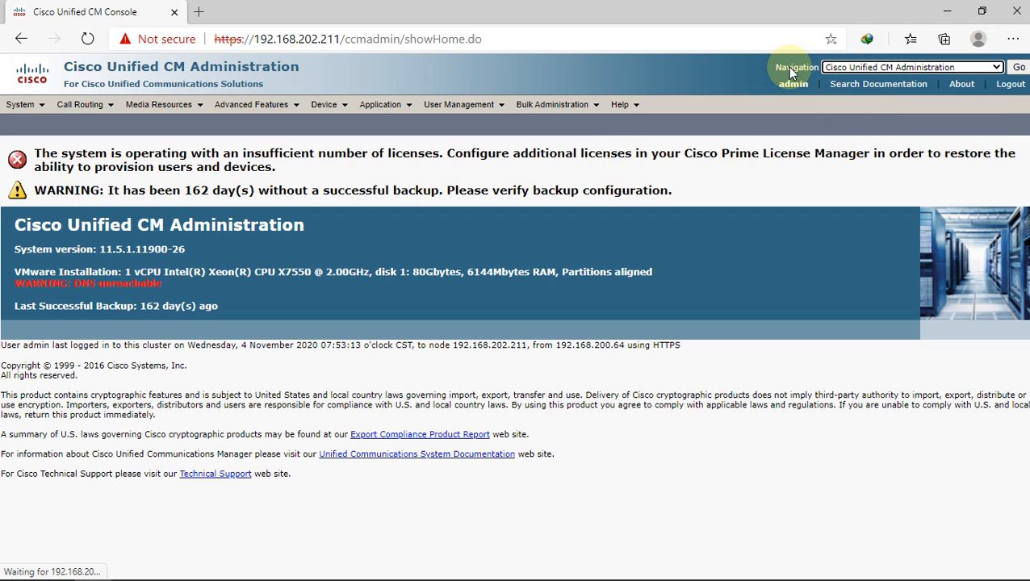
left_click(878, 73)
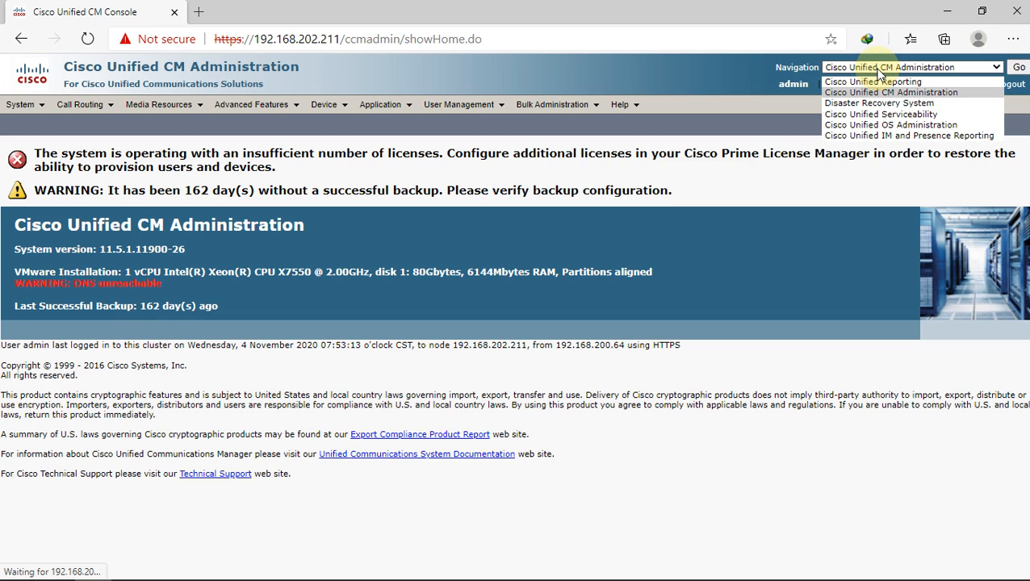
left_click(883, 116)
left_click(1018, 68)
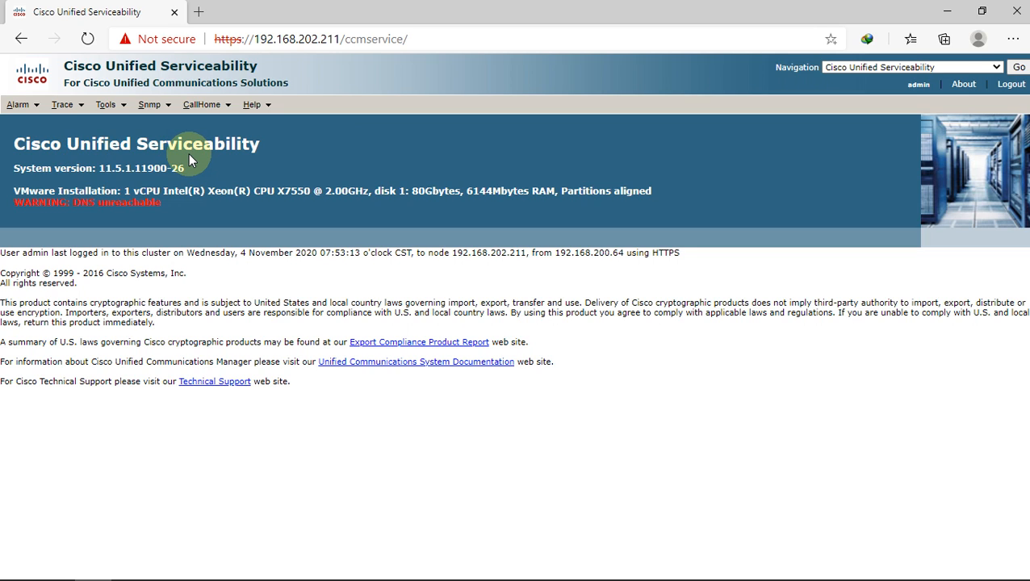
Open the CDR Analysis and Reporting tool and dismiss its notice window.
left_click(111, 108)
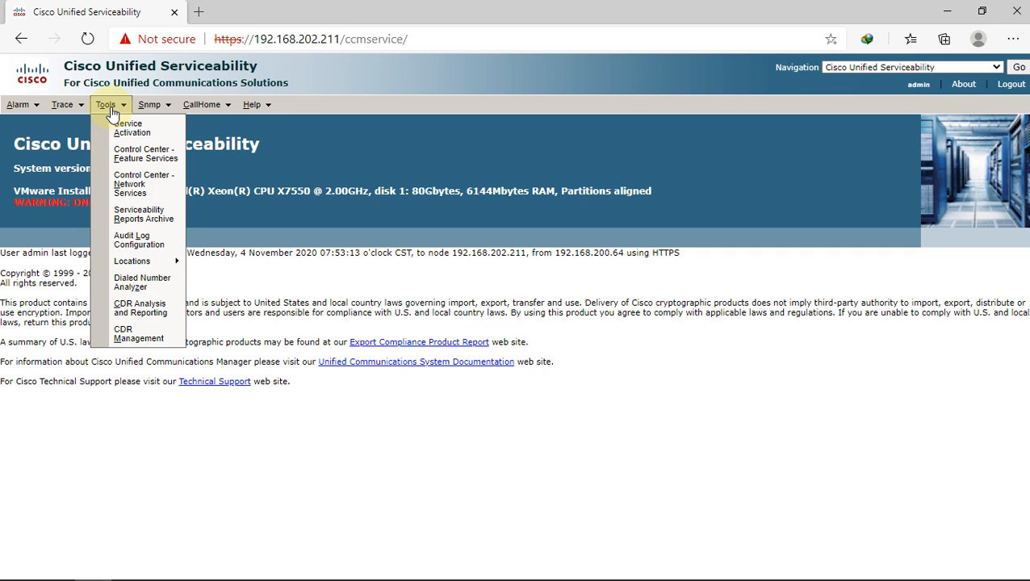
left_click(160, 315)
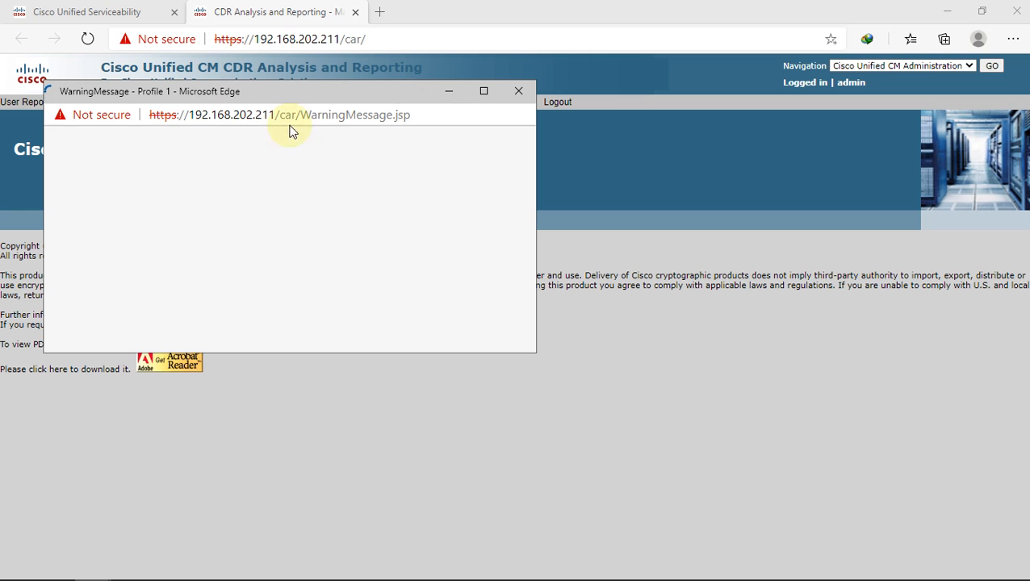
scroll(374, 256, "down", 1)
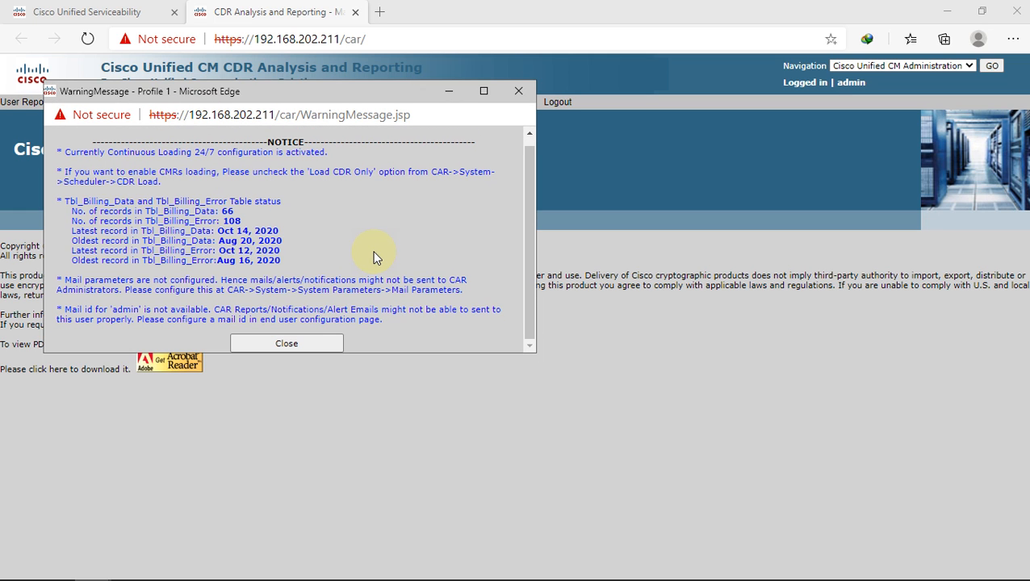
left_click(518, 90)
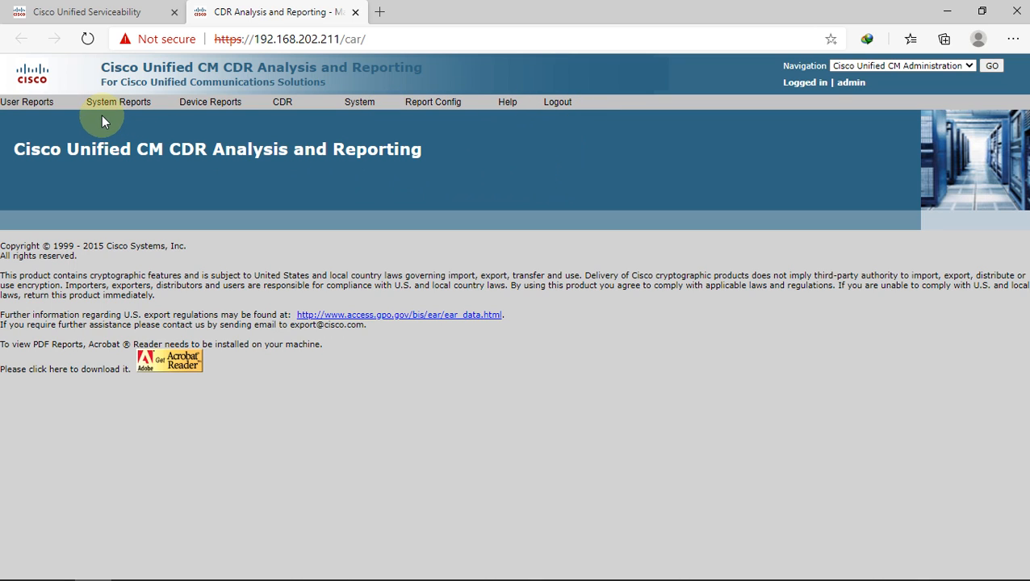
Open the CDR search by User/Phone Number/SIP URL and add the internal phone extension to the selected numbers.
left_click(282, 103)
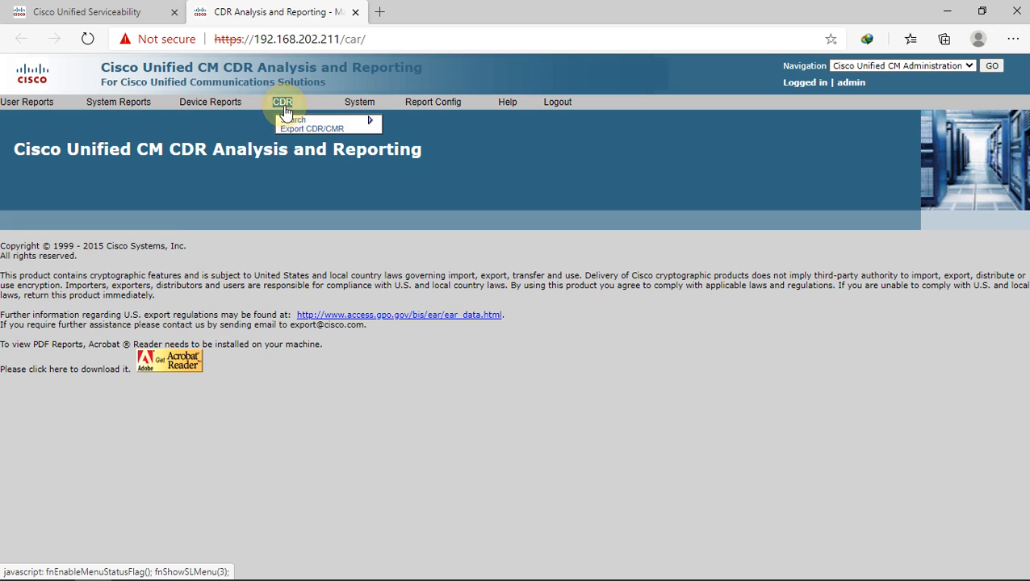
mouse_move(285, 121)
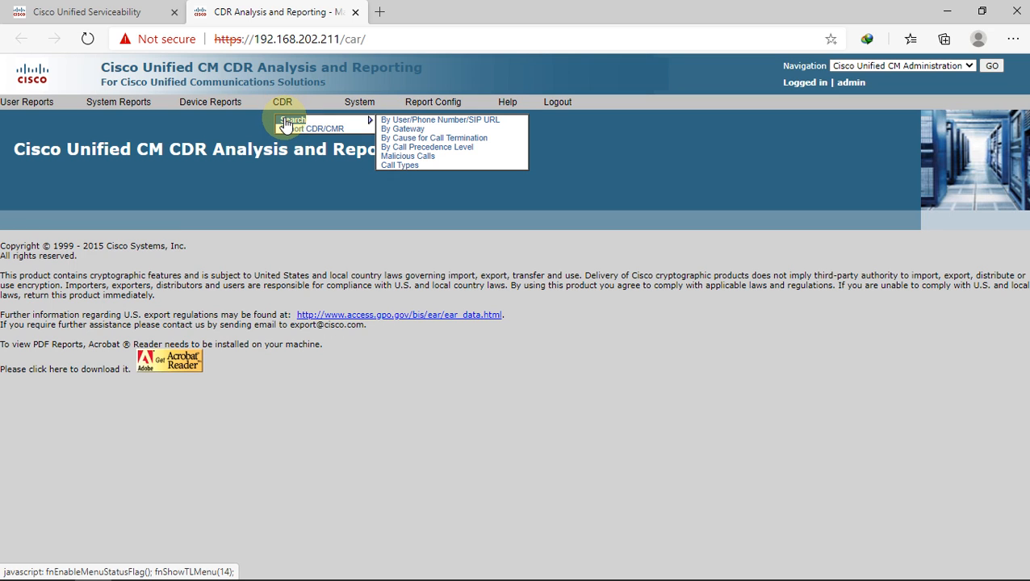
left_click(459, 124)
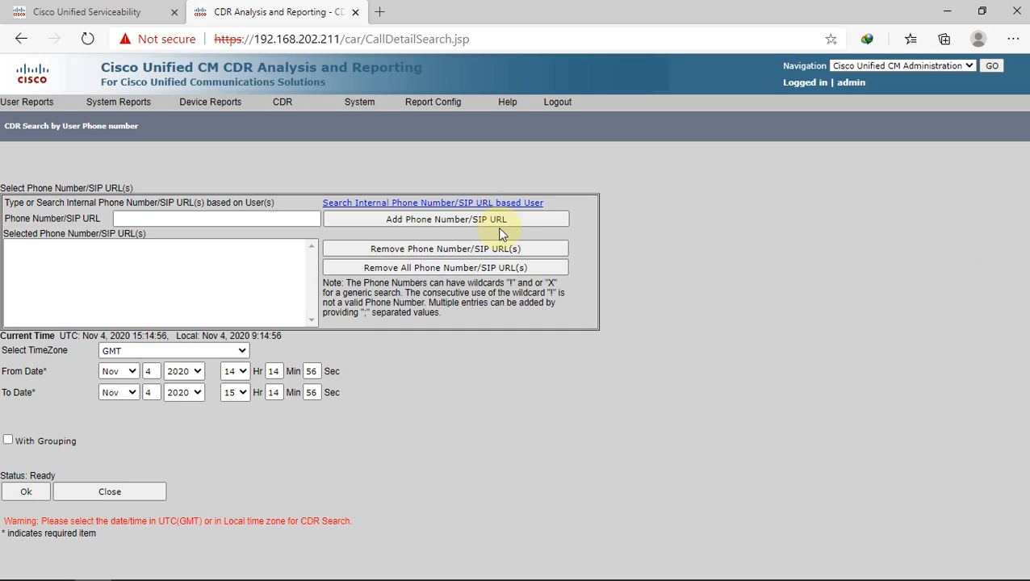
left_click(121, 219)
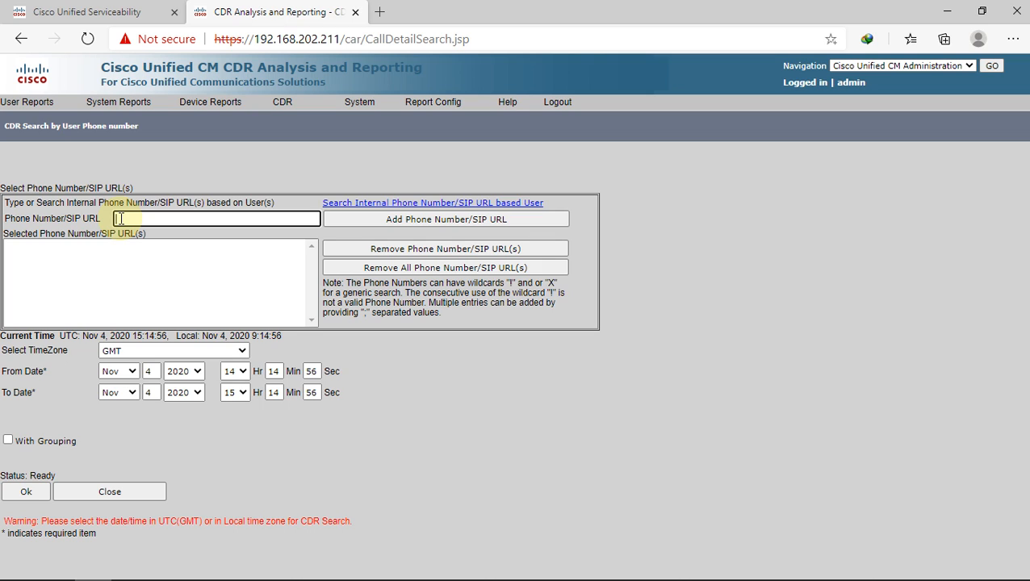
type("2001")
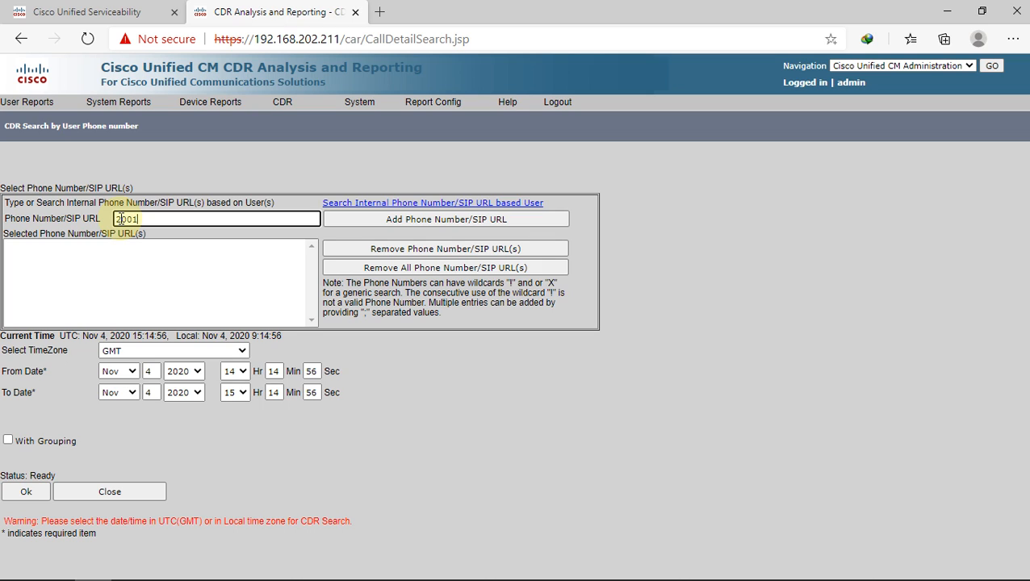
left_click(379, 220)
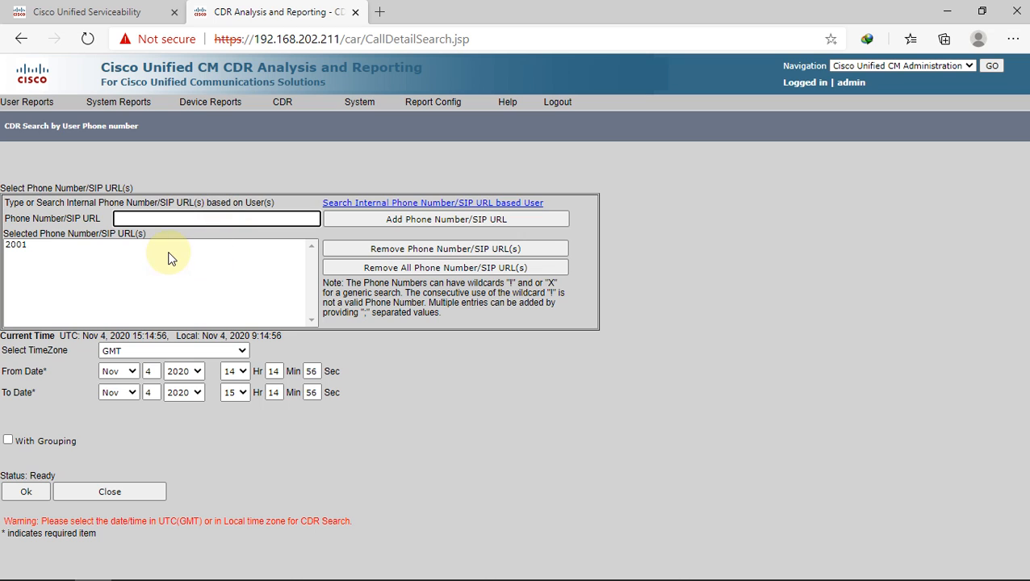
Keep the search time zone at GMT and set the date range from Oct 4 to Oct 6, 2020.
left_click(133, 353)
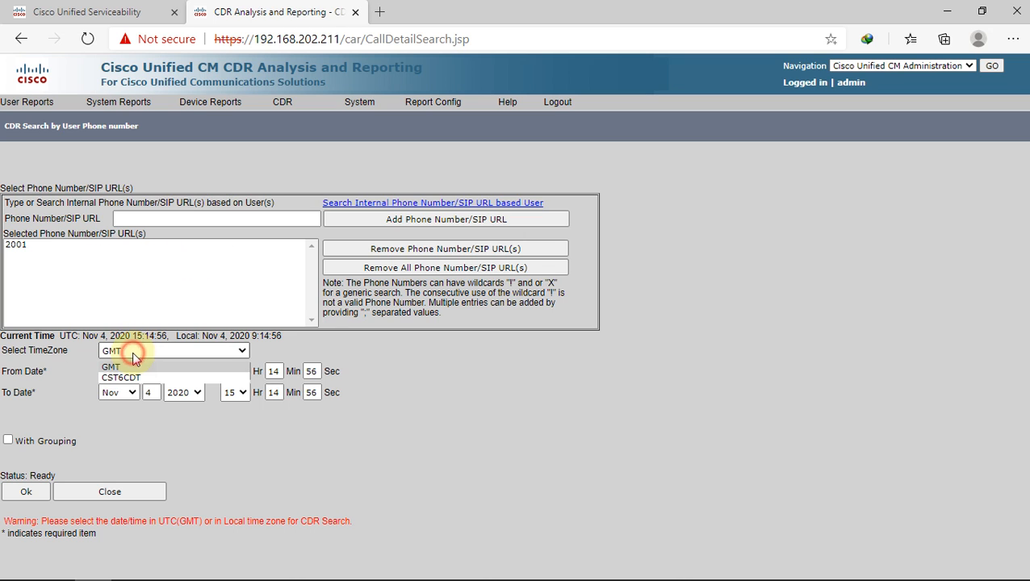
left_click(136, 368)
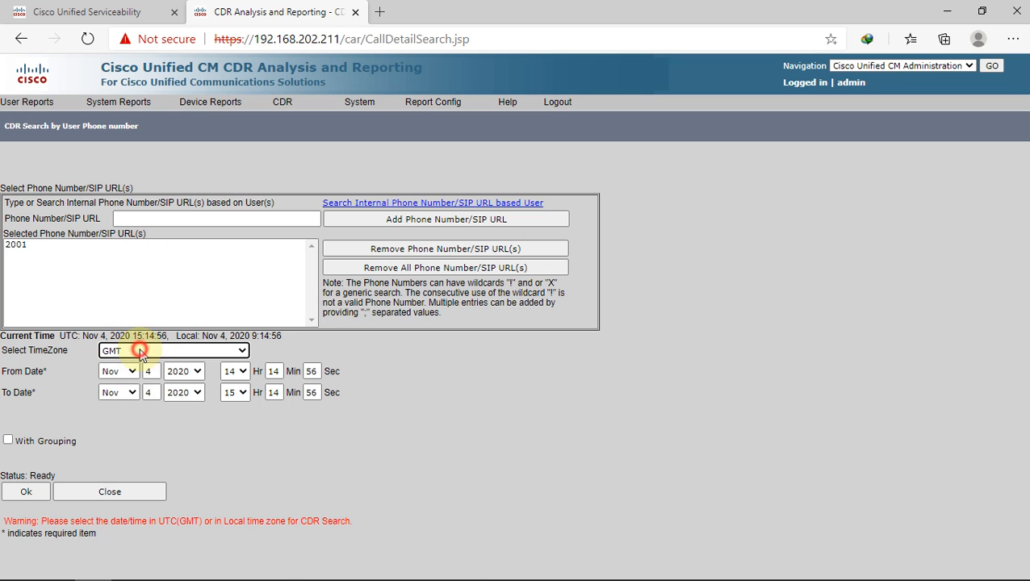
left_click(131, 371)
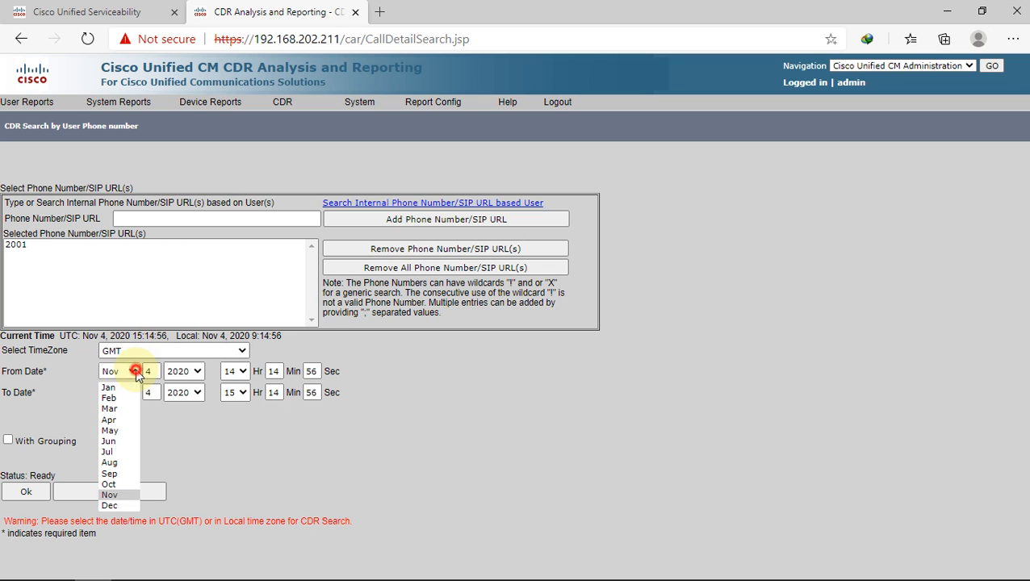
left_click(112, 483)
left_click(129, 392)
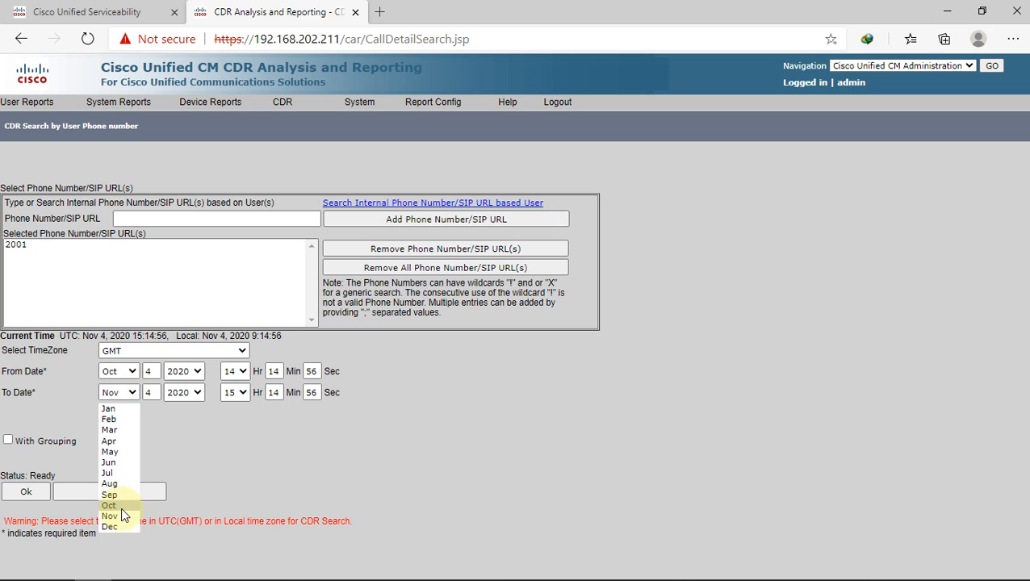
left_click(119, 505)
double_click(149, 393)
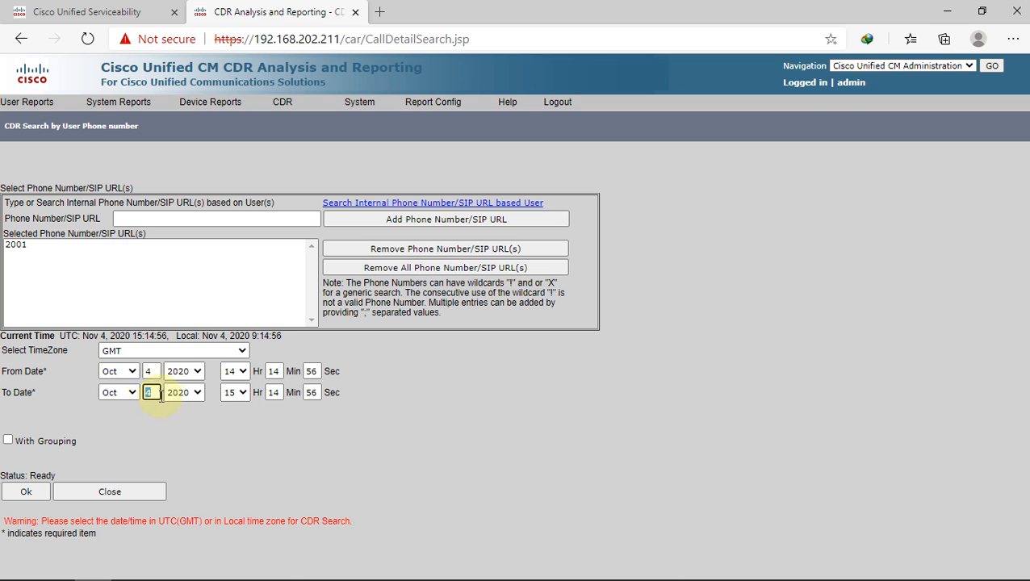
type("6")
Set the From hour to 00 and the To hour to 16, run the CDR search, and close its result page.
left_click(235, 371)
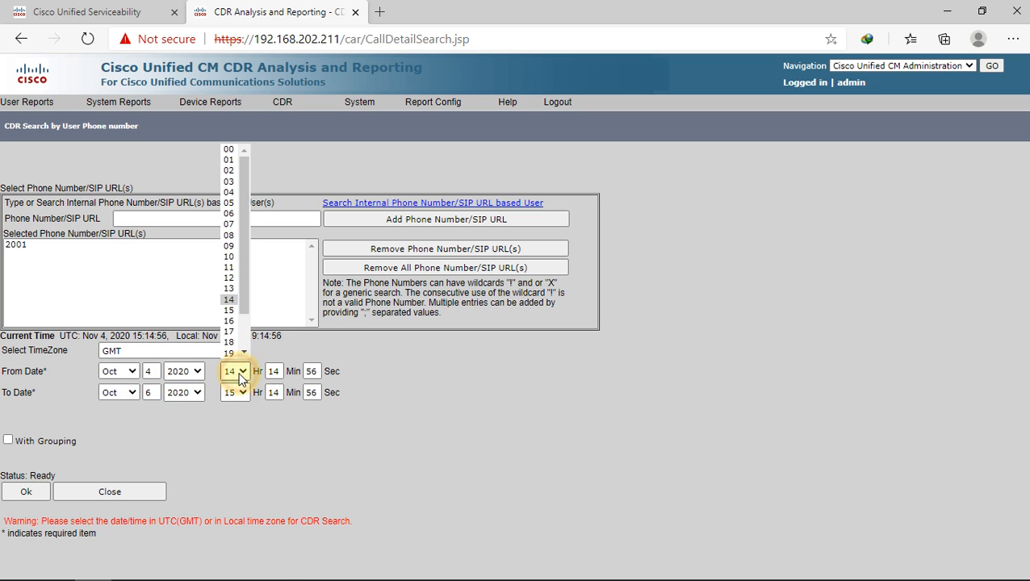
left_click(228, 151)
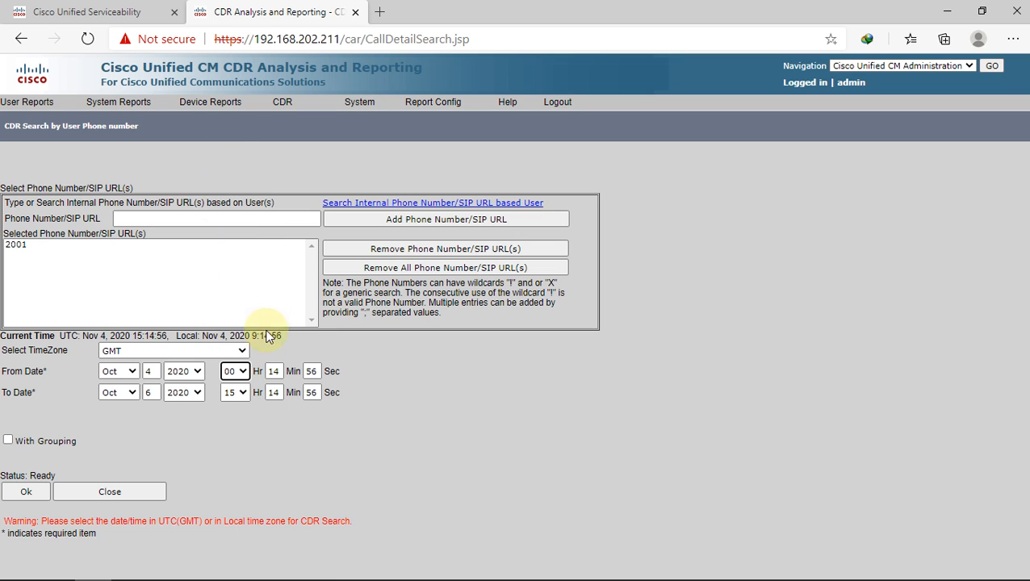
left_click(241, 392)
left_click(232, 344)
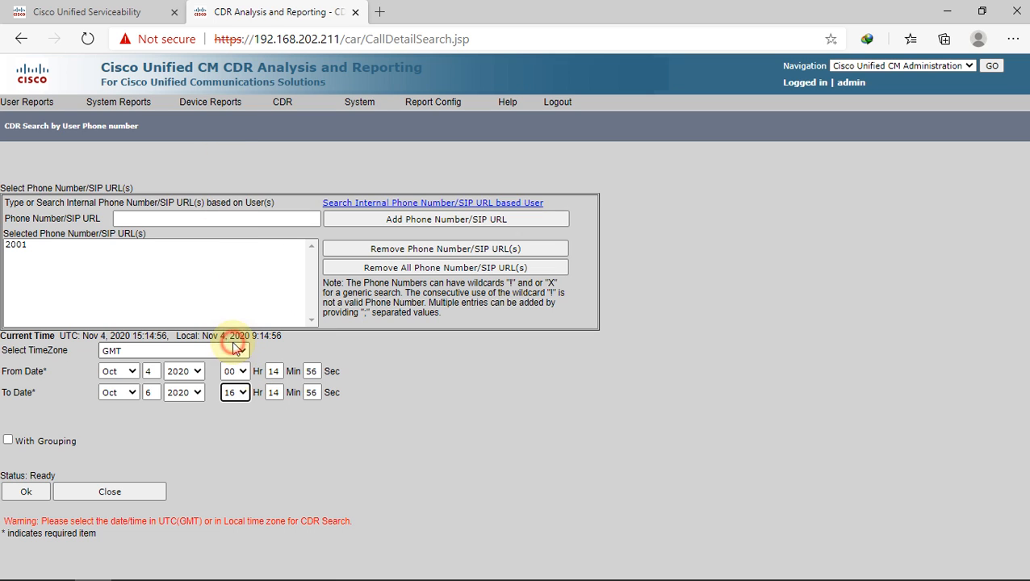
left_click(29, 493)
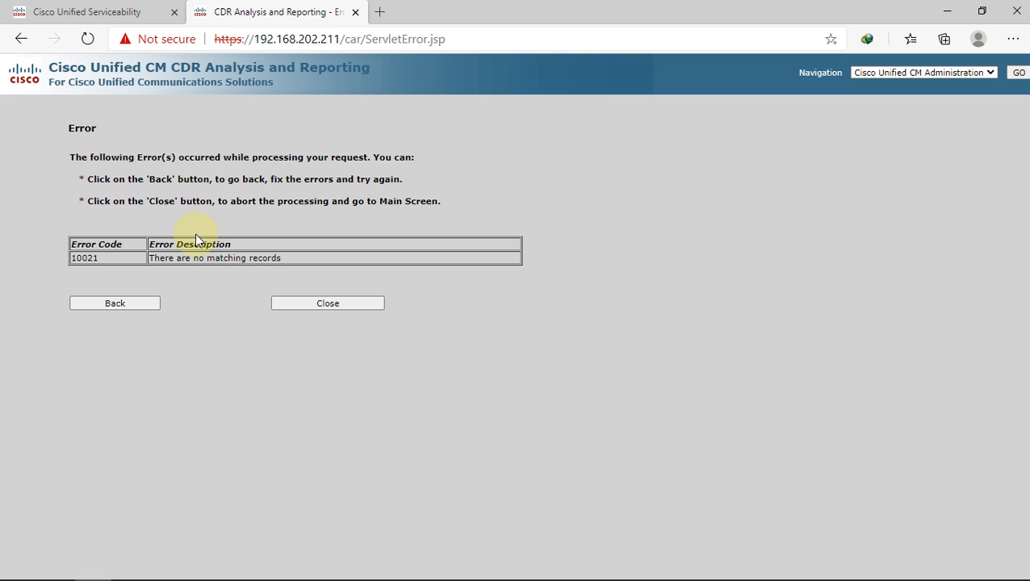
left_click(288, 303)
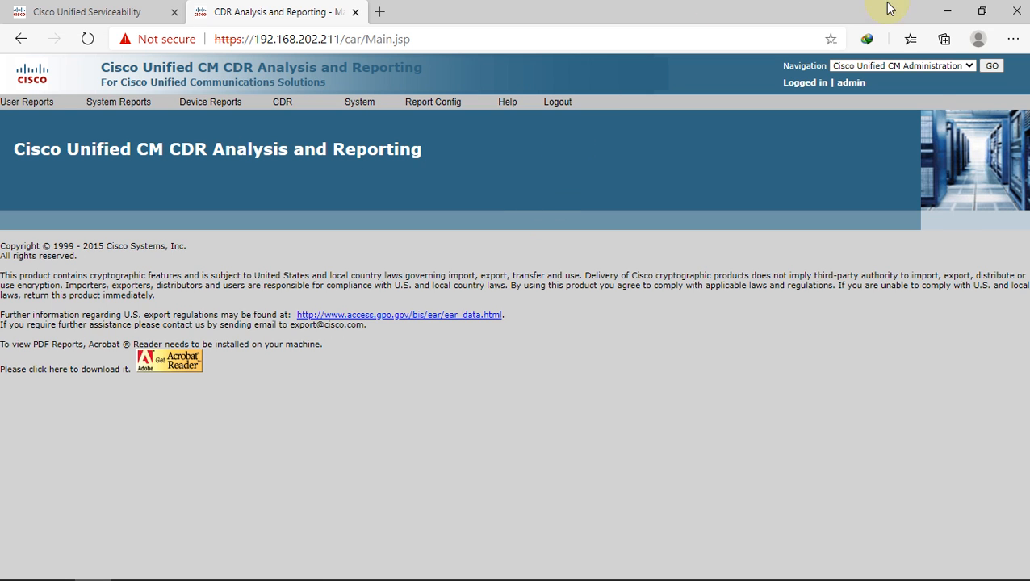
Minimize the browser window and refresh the Windows desktop.
left_click(947, 11)
right_click(387, 237)
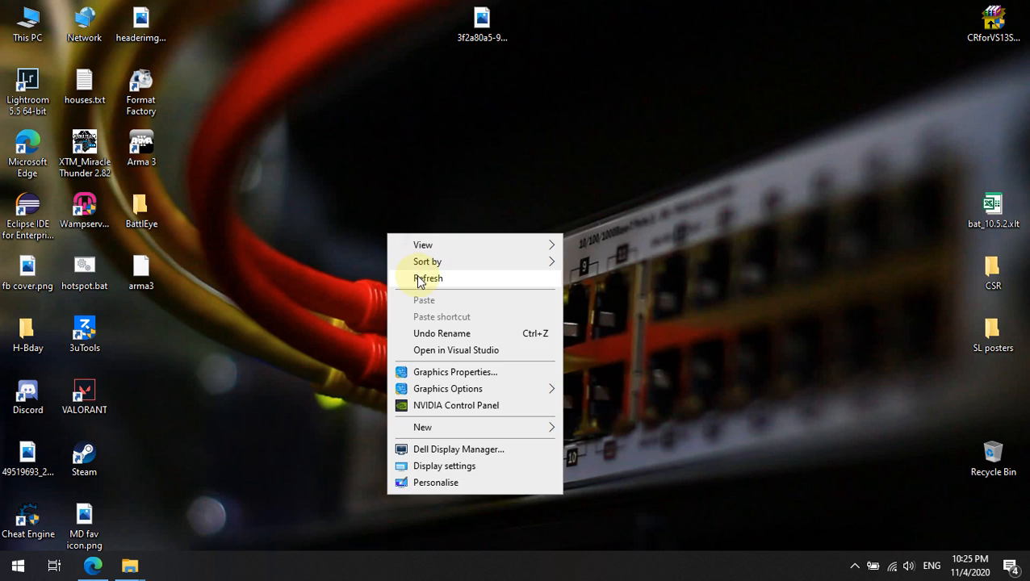
left_click(417, 277)
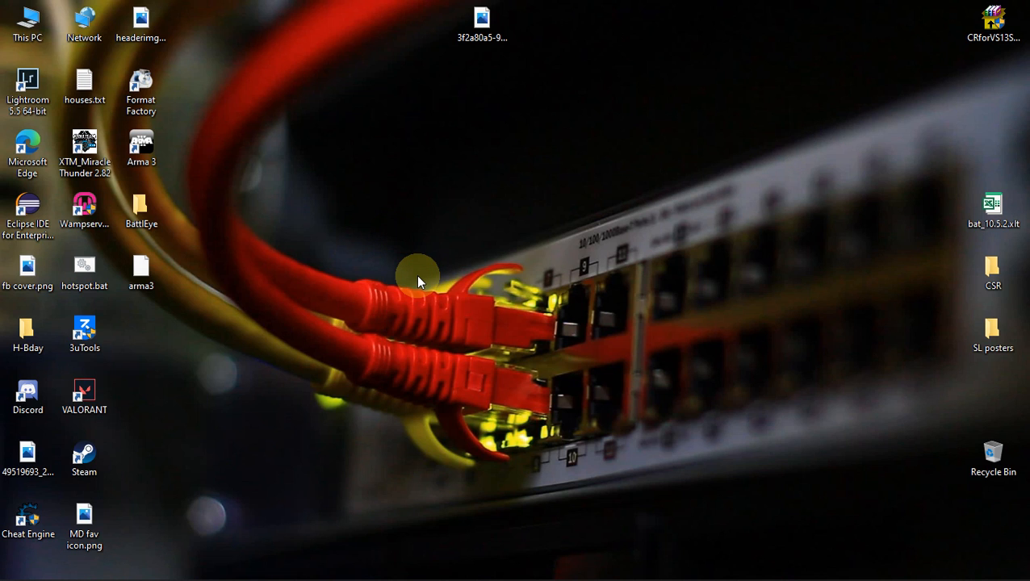